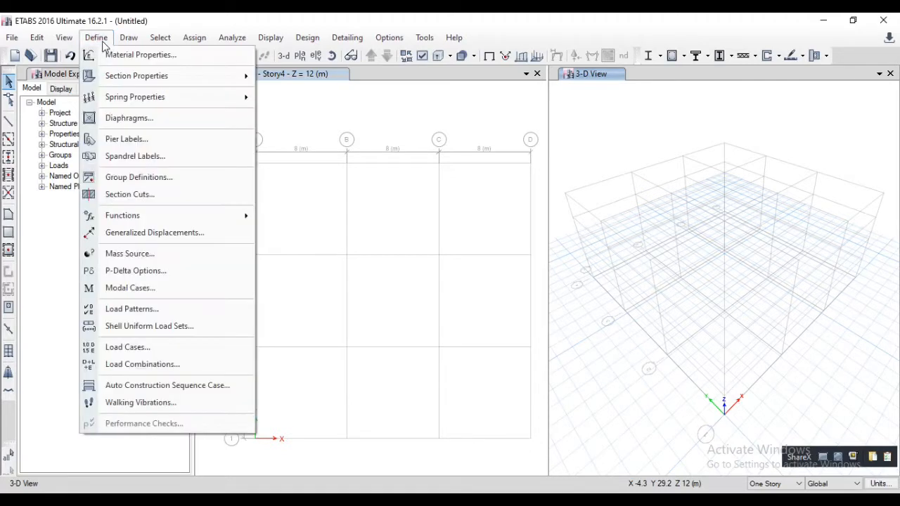
- Start a new material property definition with region Europe and material type Concrete
click(140, 55)
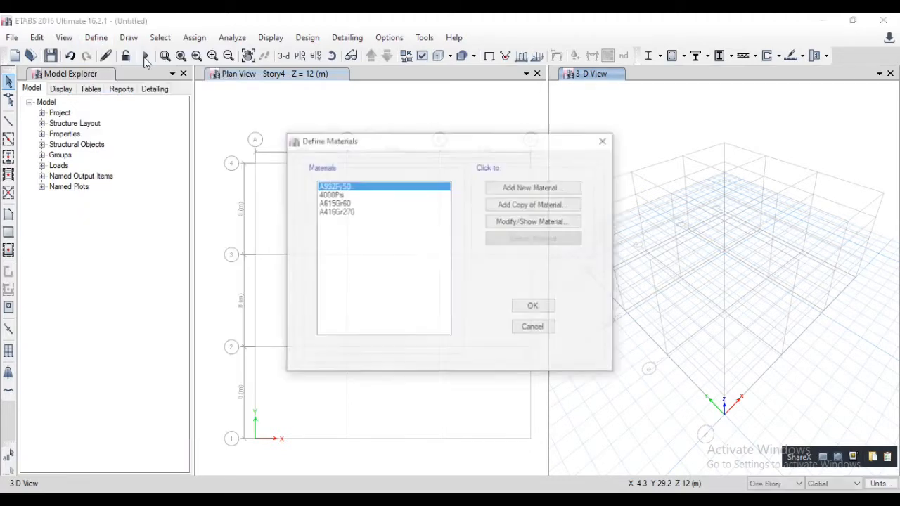
click(521, 191)
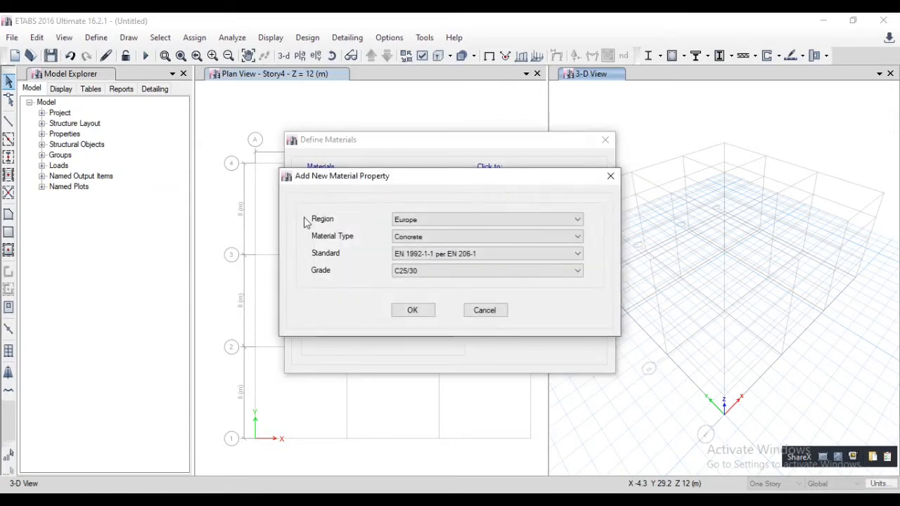
click(422, 220)
click(422, 220)
click(434, 238)
click(434, 239)
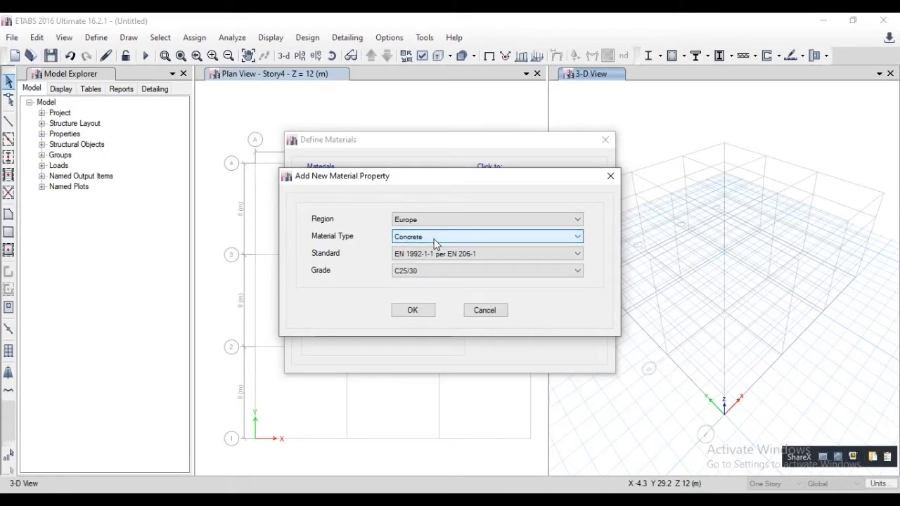
click(438, 240)
click(437, 240)
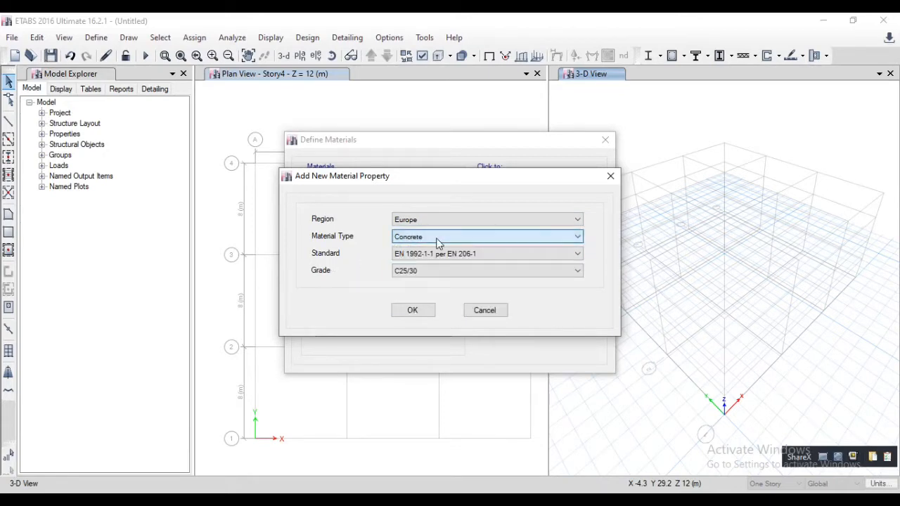
- Set the new concrete's standard to EN 1992-1-1 per EN 206-1 and its grade to C25/30, and accept the definition
click(399, 255)
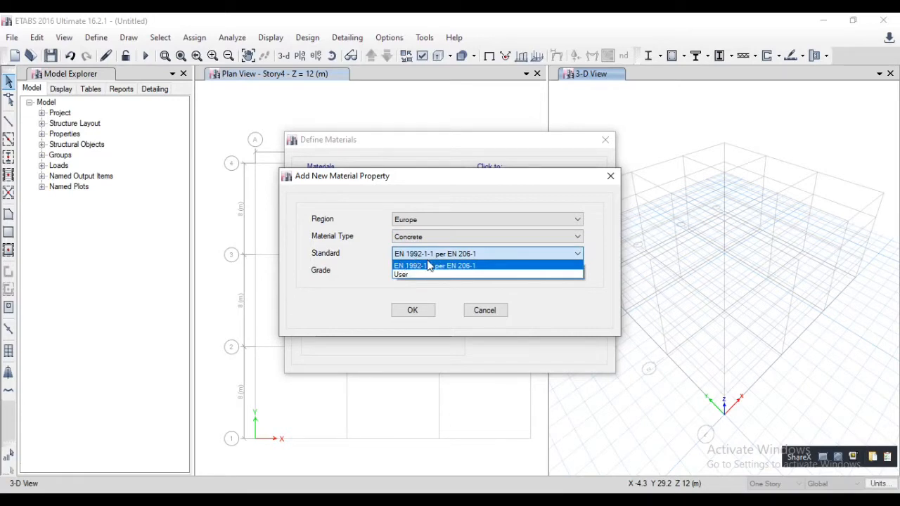
click(428, 266)
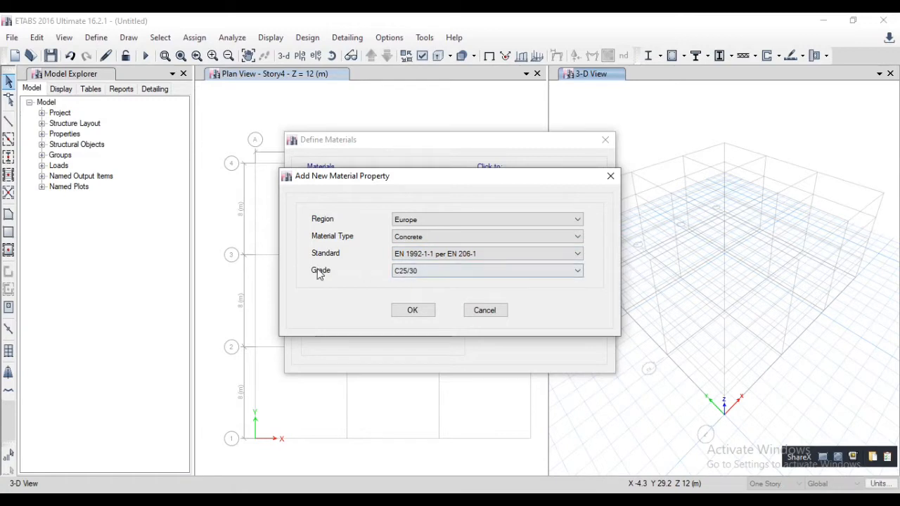
click(439, 274)
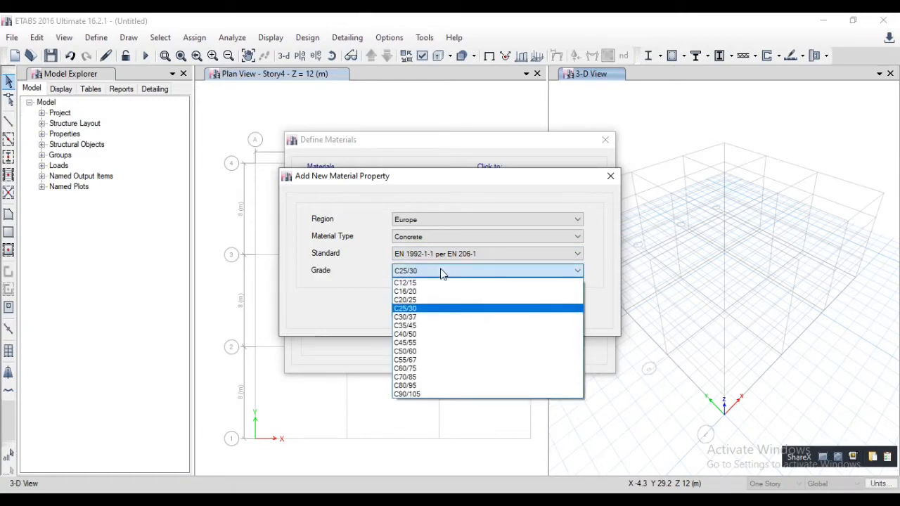
click(425, 310)
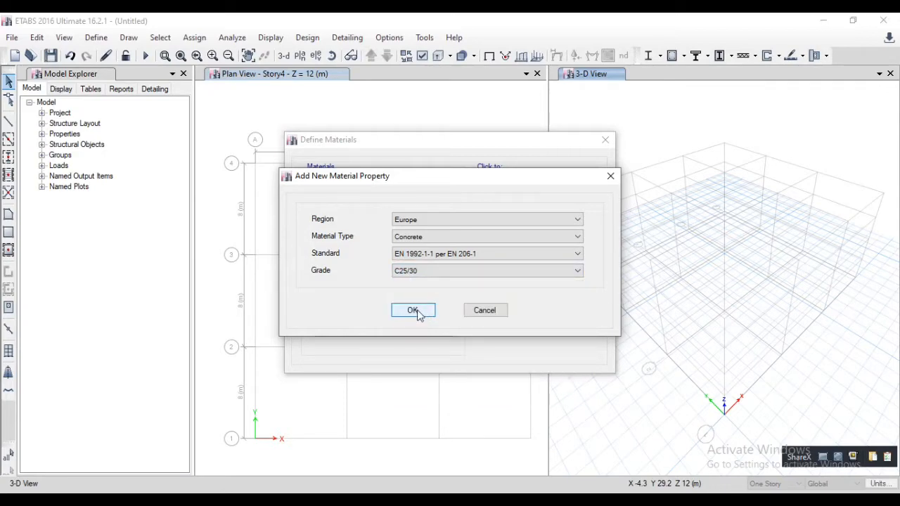
click(420, 312)
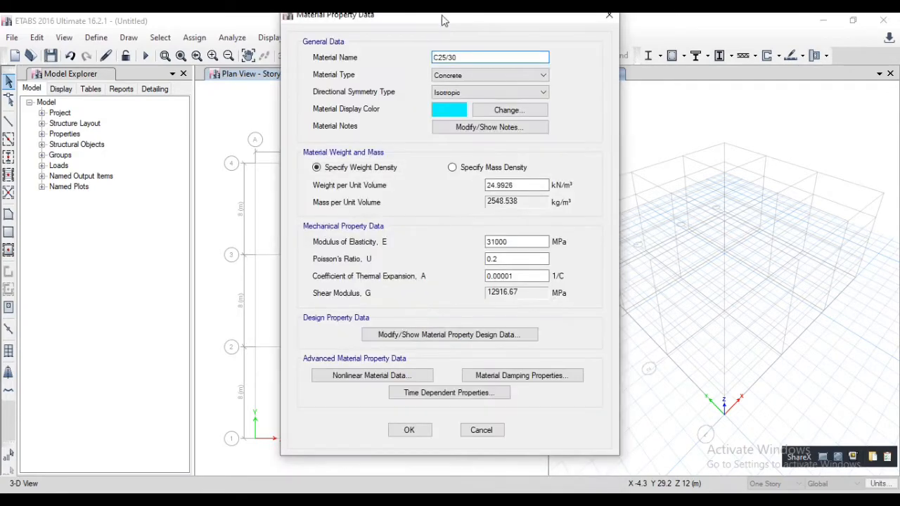
- Check the directional symmetry options and the compressive strength design data of the C25/30 concrete
drag(442, 15, 433, 37)
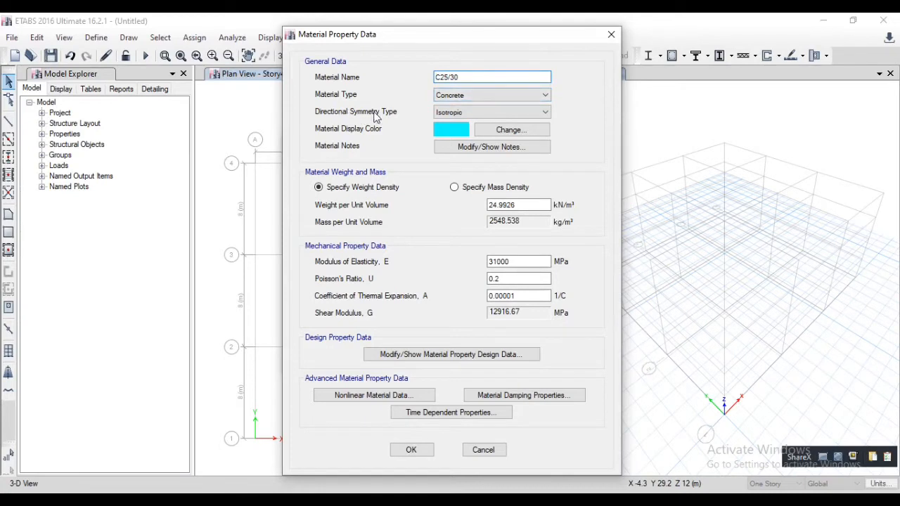
click(461, 117)
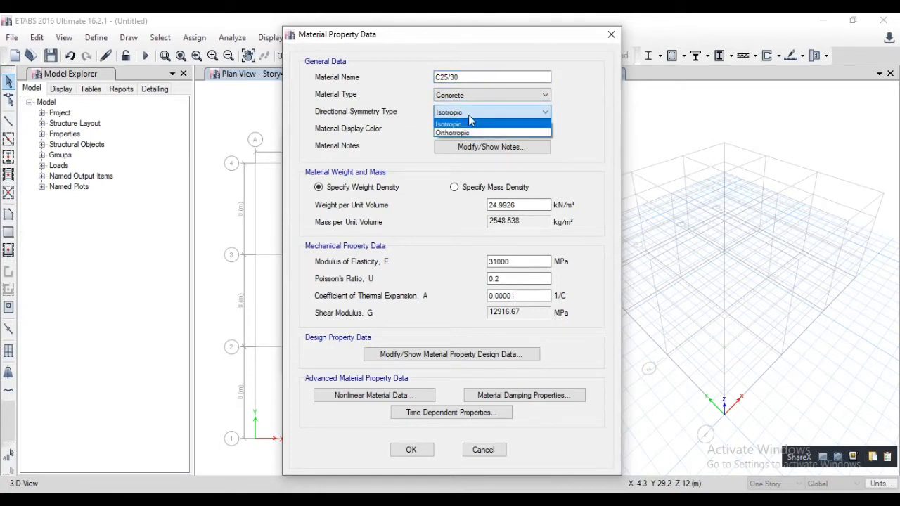
click(464, 118)
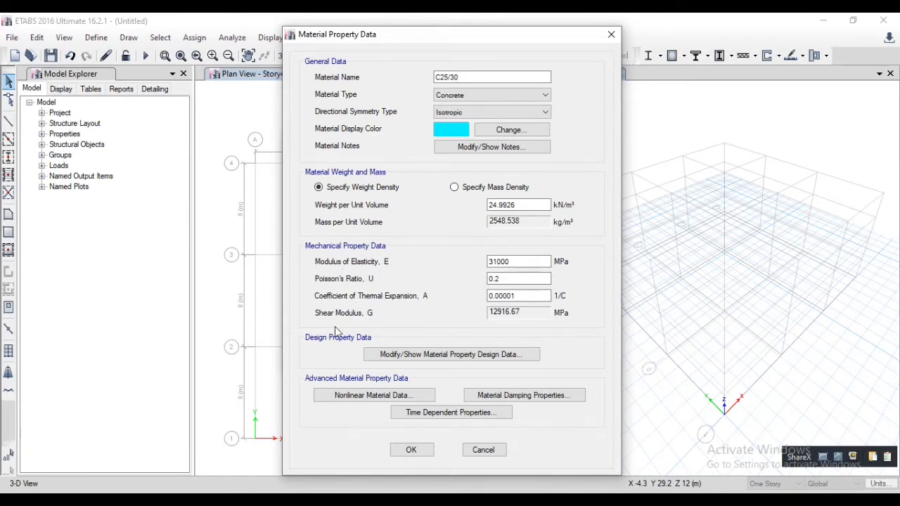
click(389, 355)
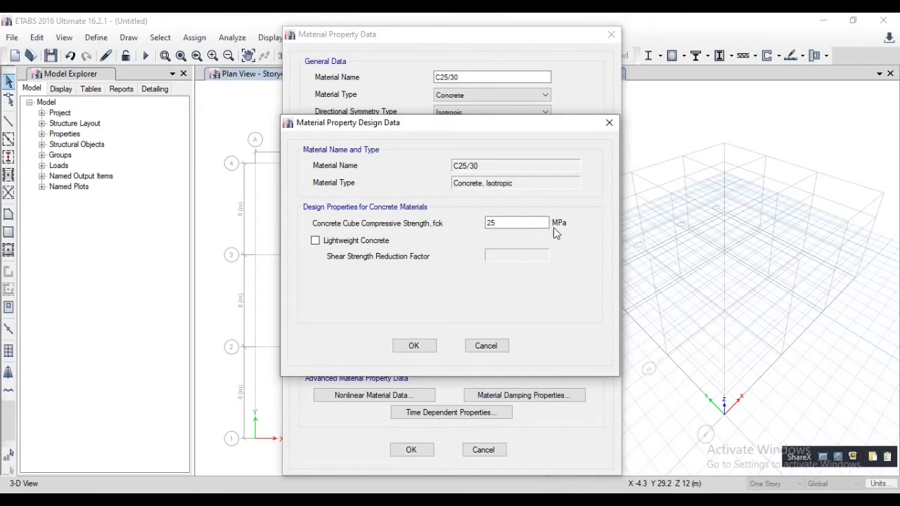
click(421, 347)
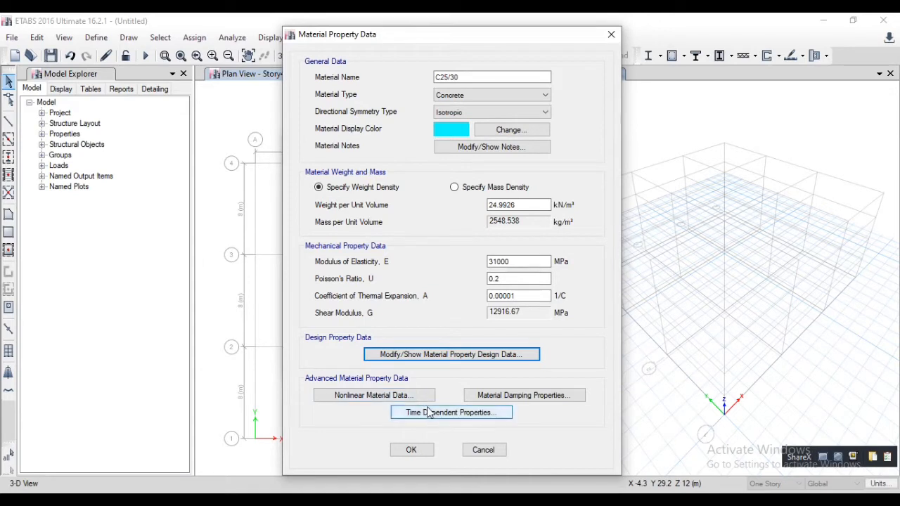
- Review the nonlinear data and stress-strain plot of the C25/30 concrete, and save the material to the list
click(379, 400)
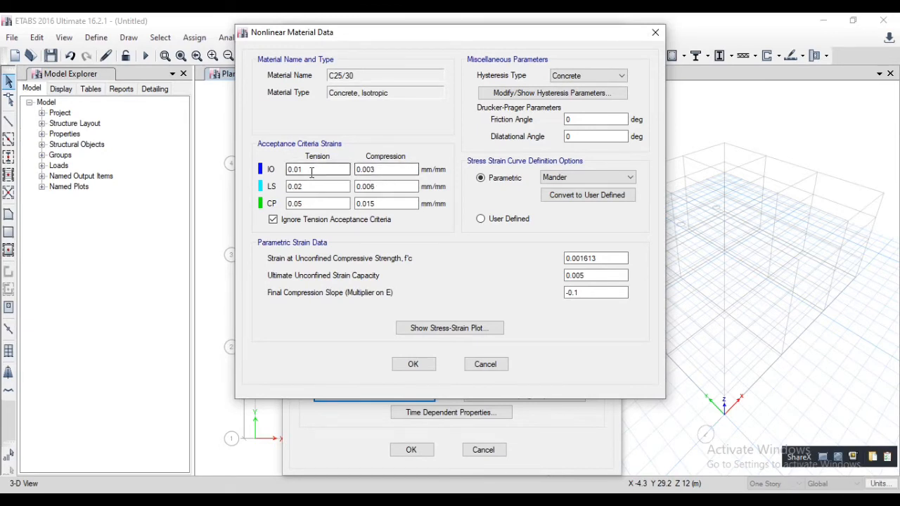
click(384, 171)
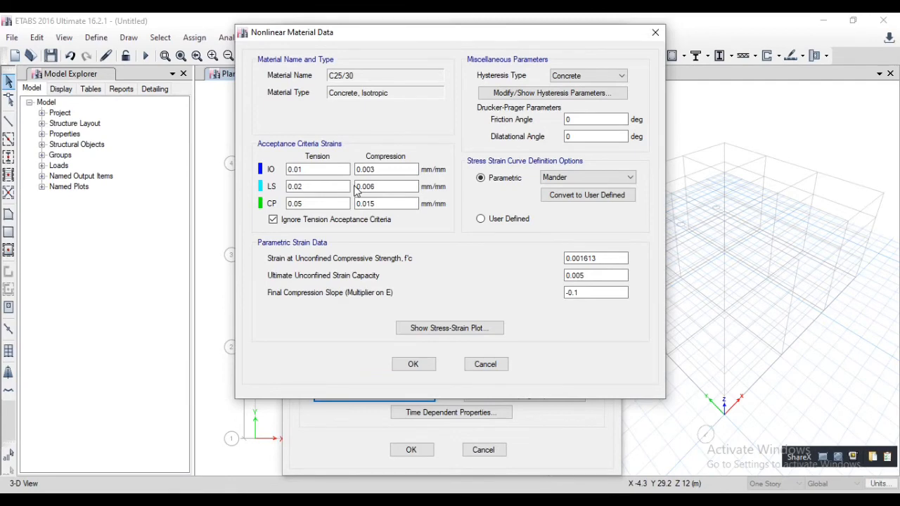
click(436, 328)
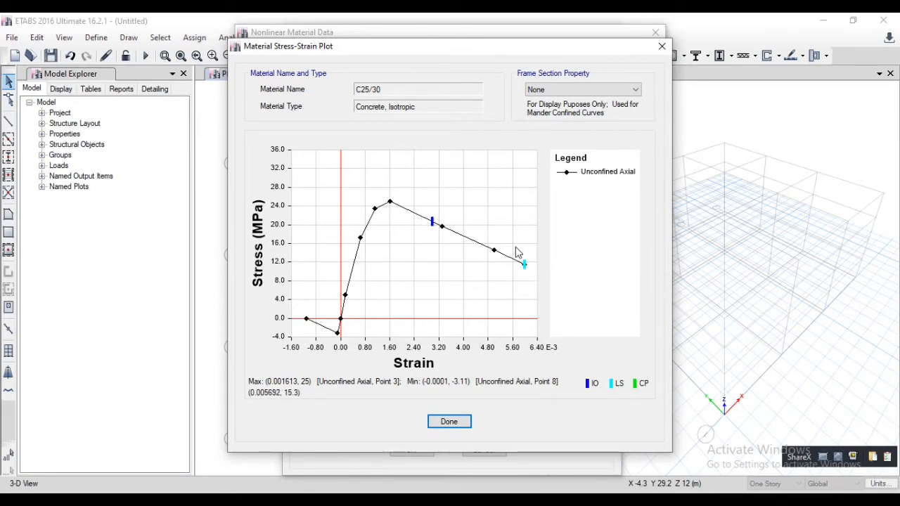
click(452, 422)
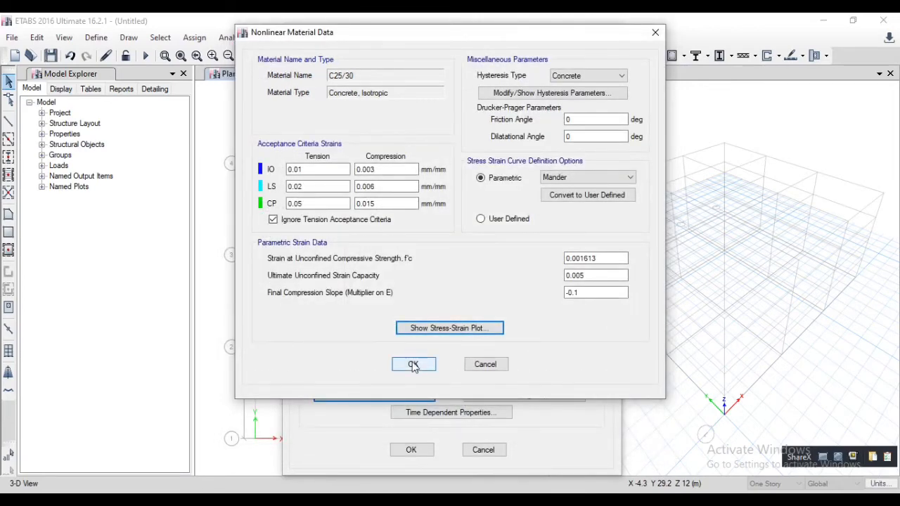
click(414, 365)
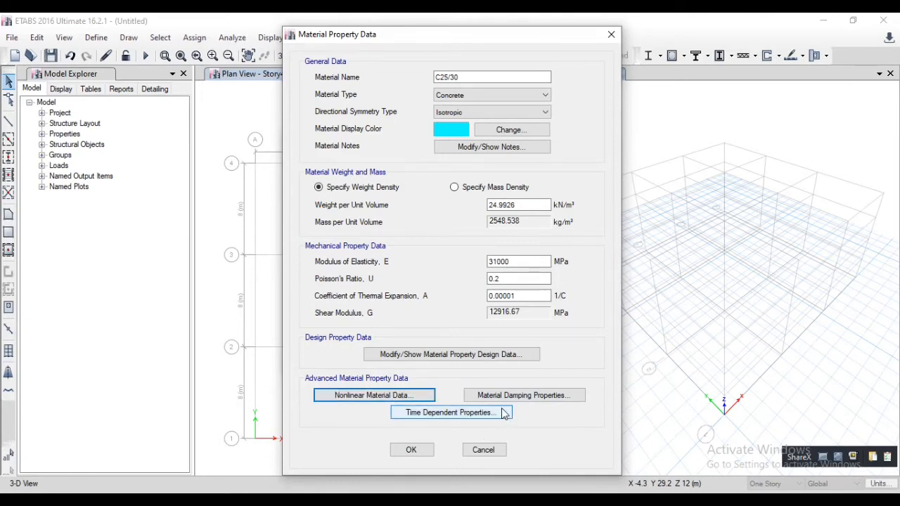
click(412, 450)
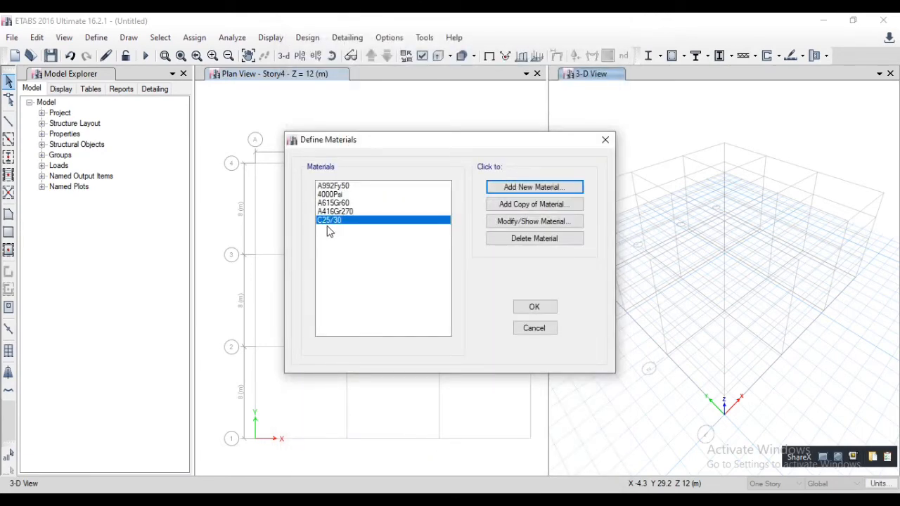
- Add a new European steel material with standard EN 1993-1-1 per EN 10025-2 and grade S275
click(542, 190)
click(417, 237)
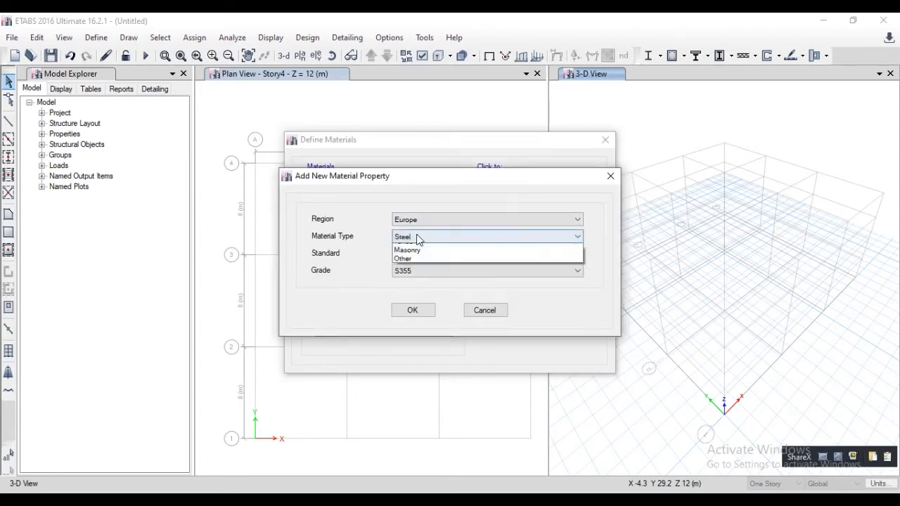
click(416, 247)
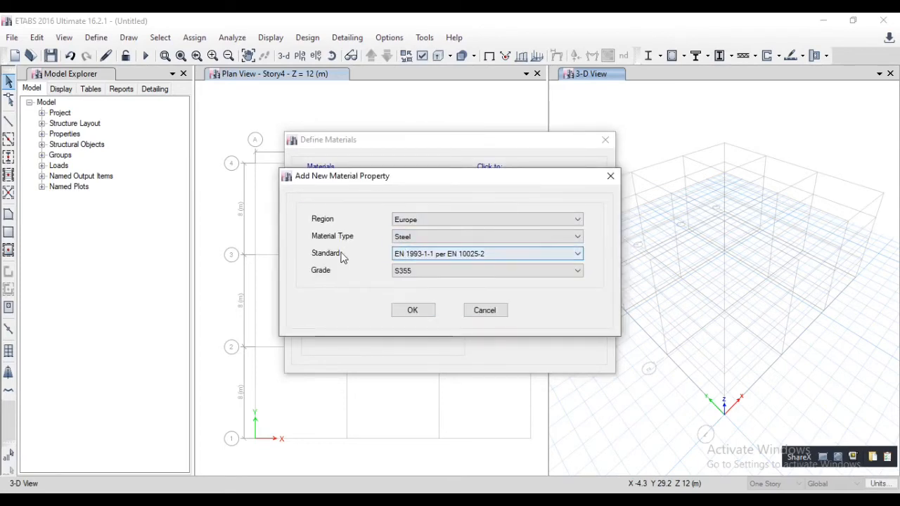
click(431, 254)
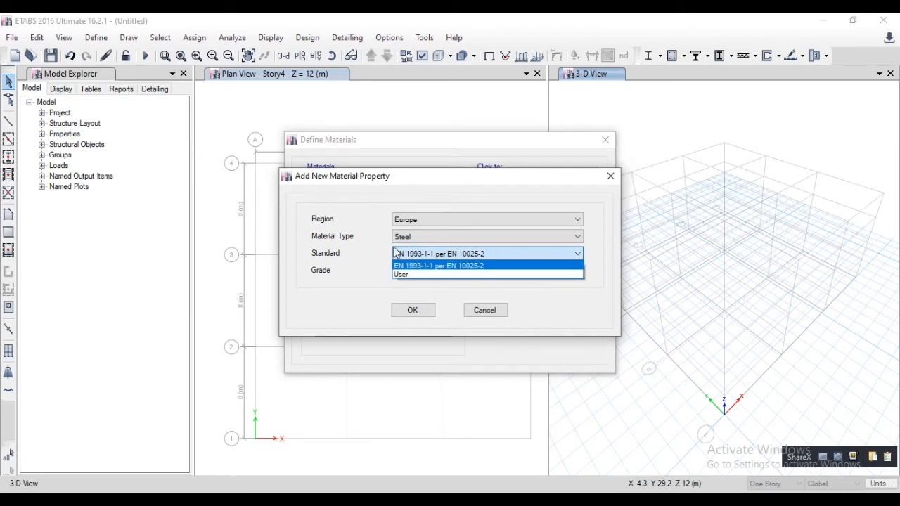
click(431, 260)
click(413, 274)
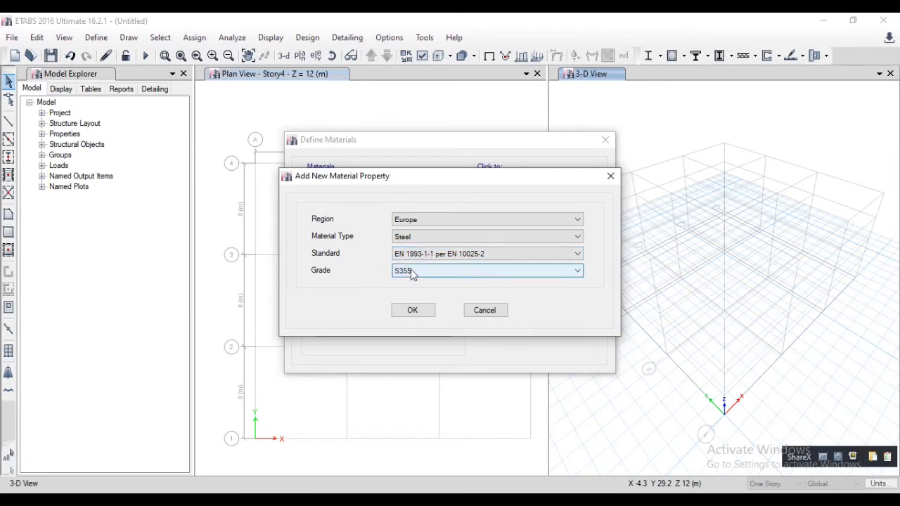
click(413, 274)
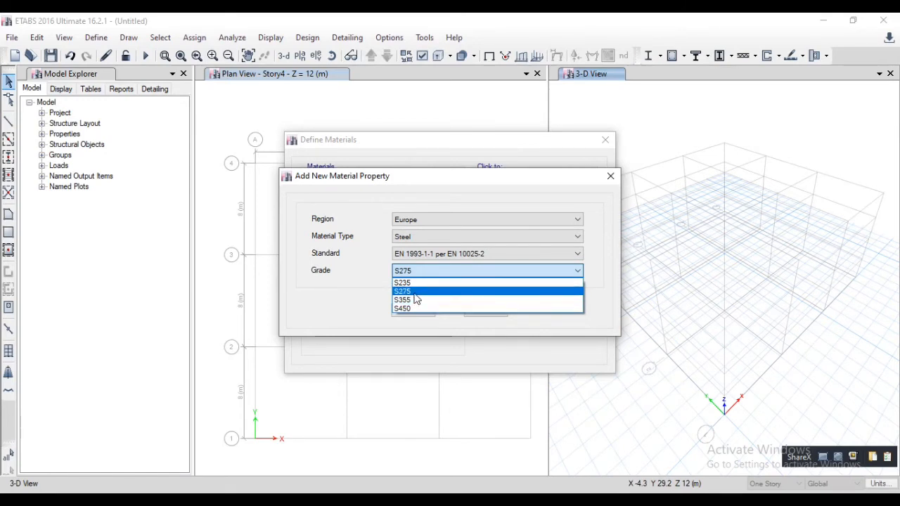
click(416, 298)
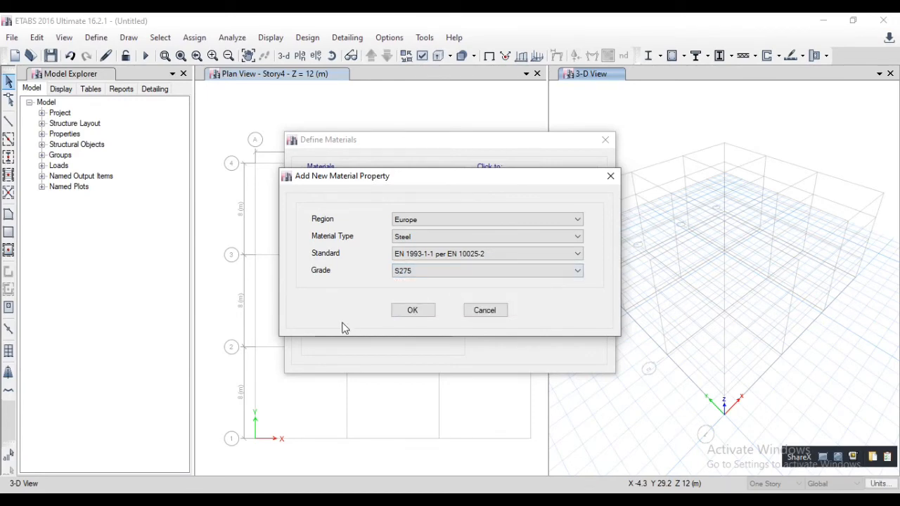
click(422, 314)
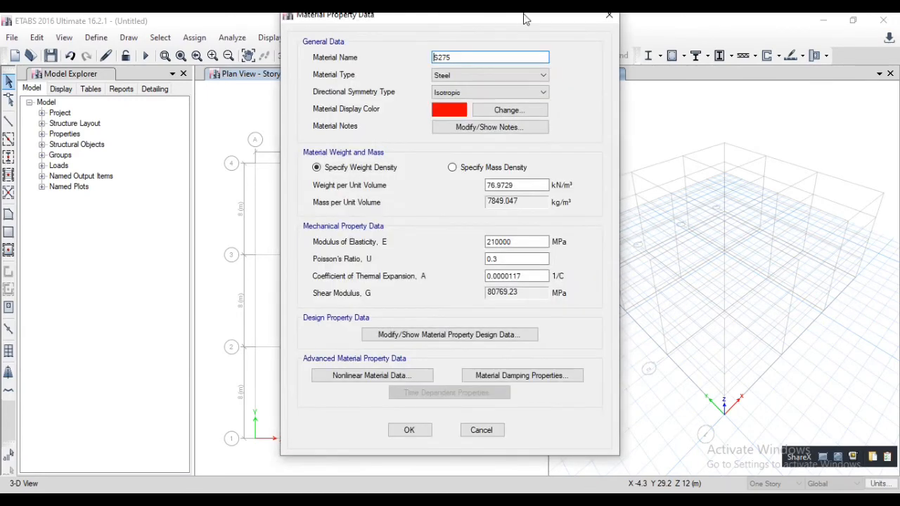
- Review the nonlinear material data and stress-strain plot of the S275 steel
drag(522, 25, 521, 40)
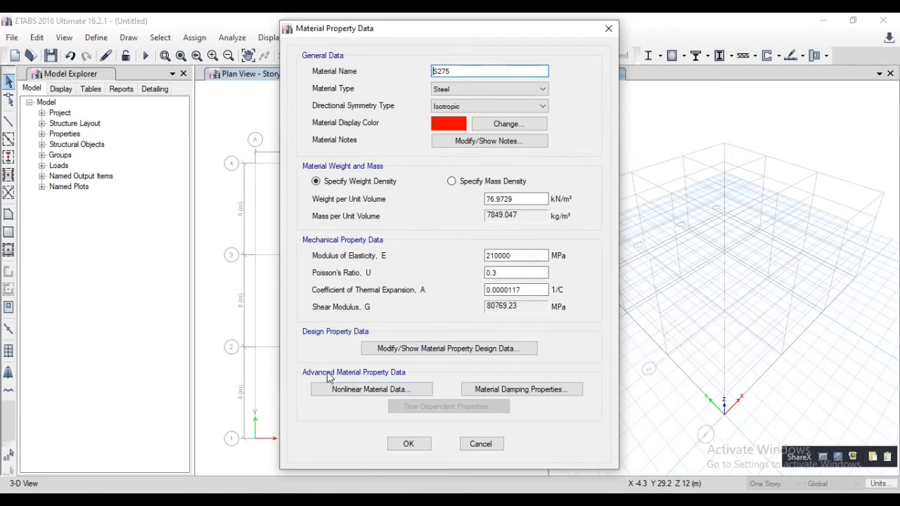
click(371, 391)
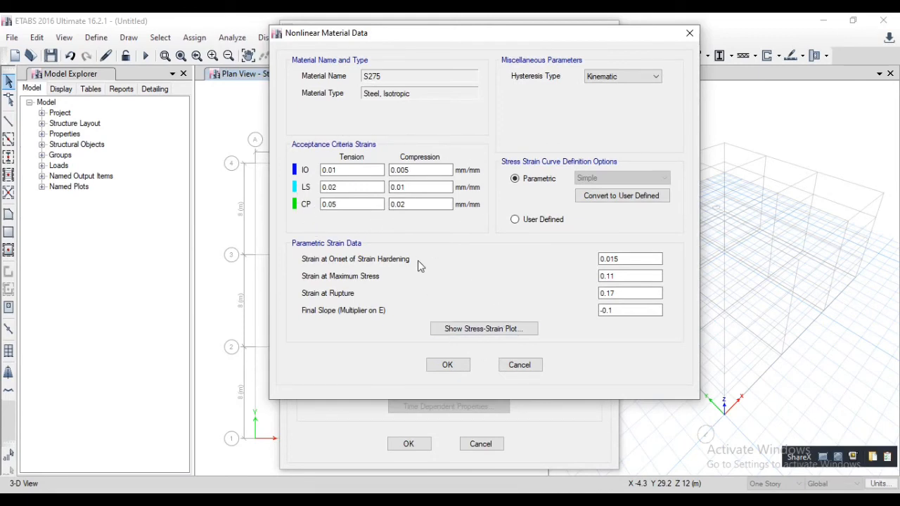
click(434, 329)
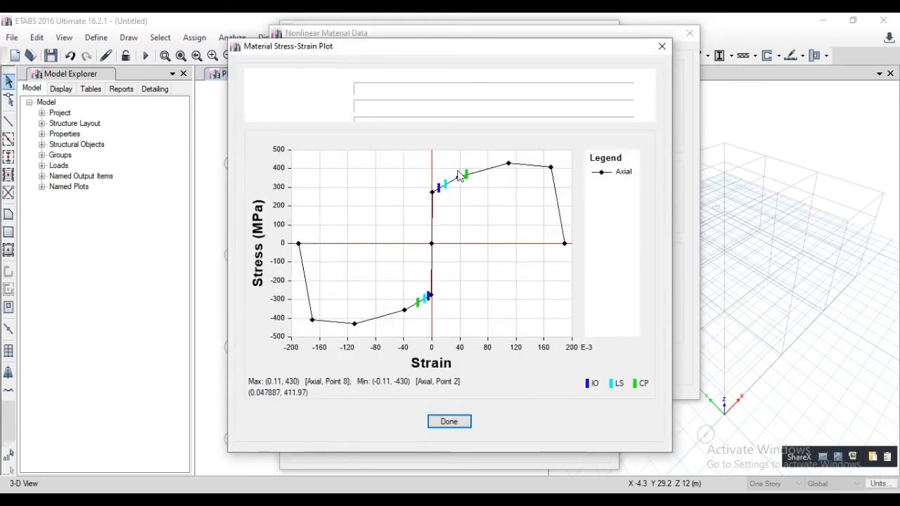
click(447, 421)
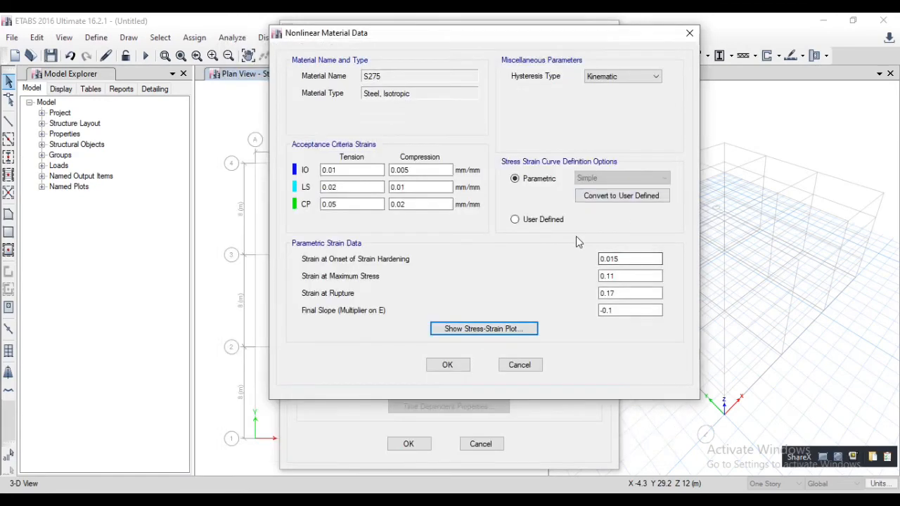
click(450, 364)
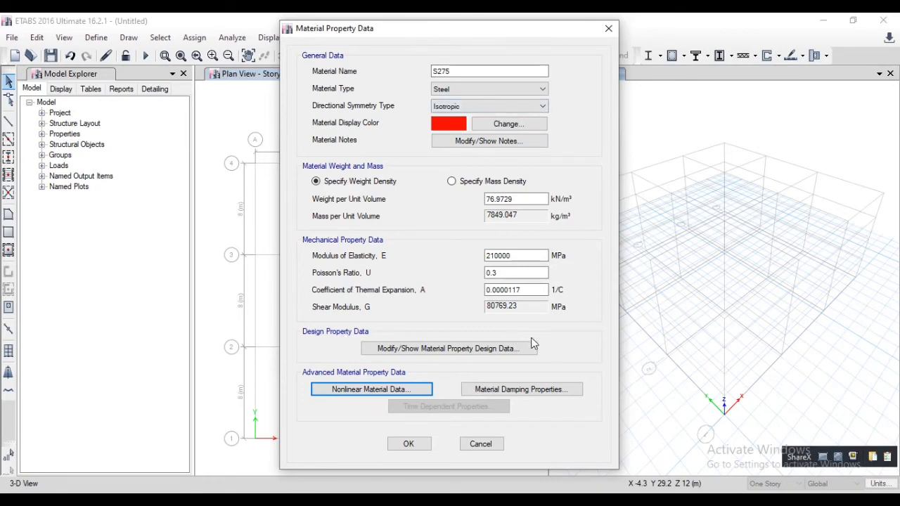
- Check the damping properties of the S275 steel and save the material to the list
click(535, 390)
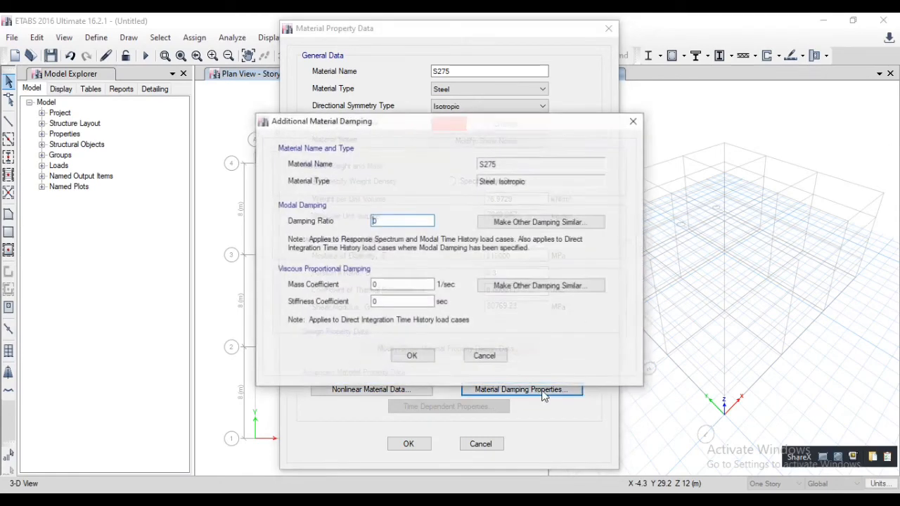
click(423, 360)
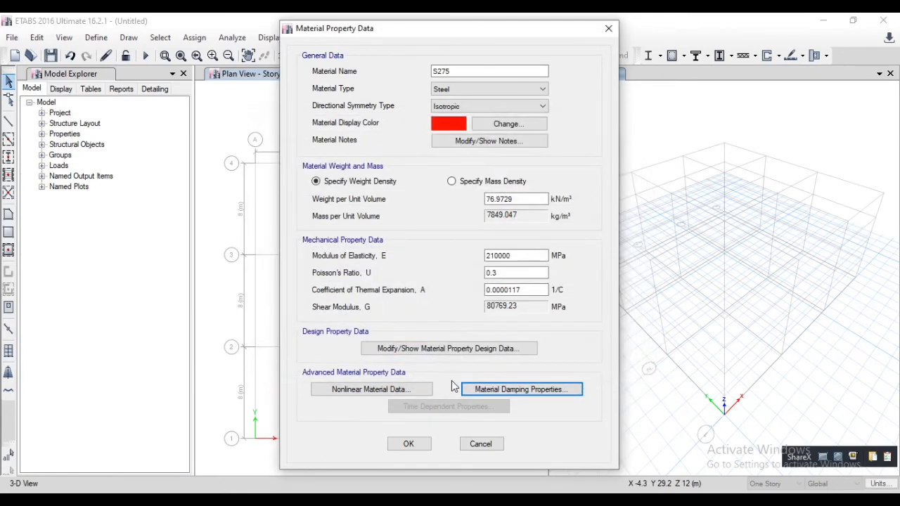
click(408, 445)
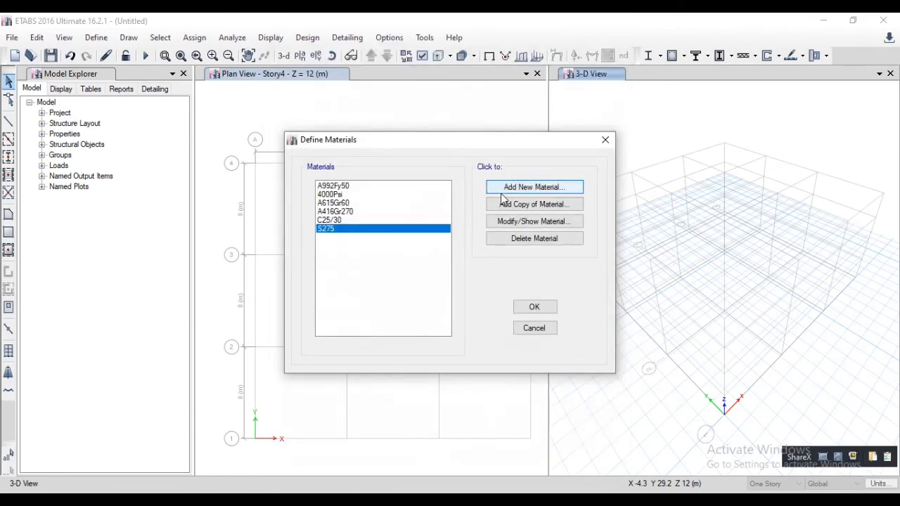
- Add a new European material of type Rebar and accept its default property data
click(527, 189)
click(440, 237)
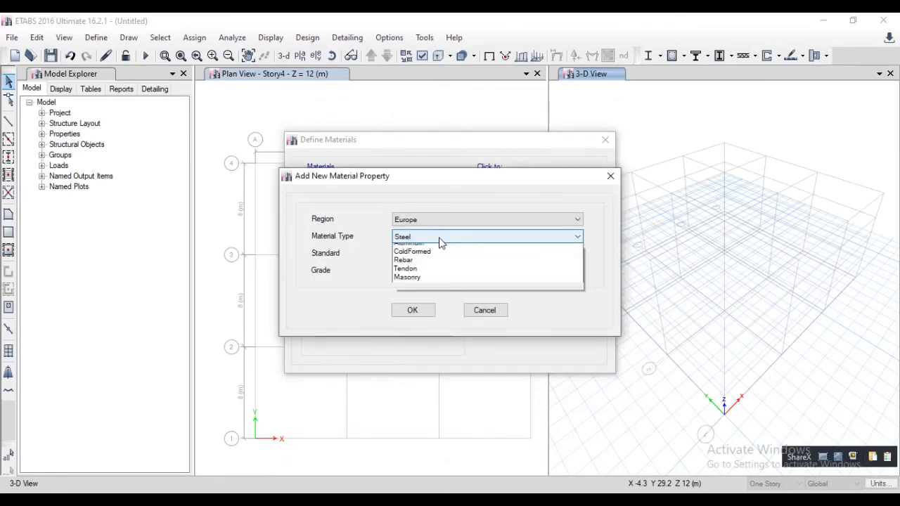
click(415, 284)
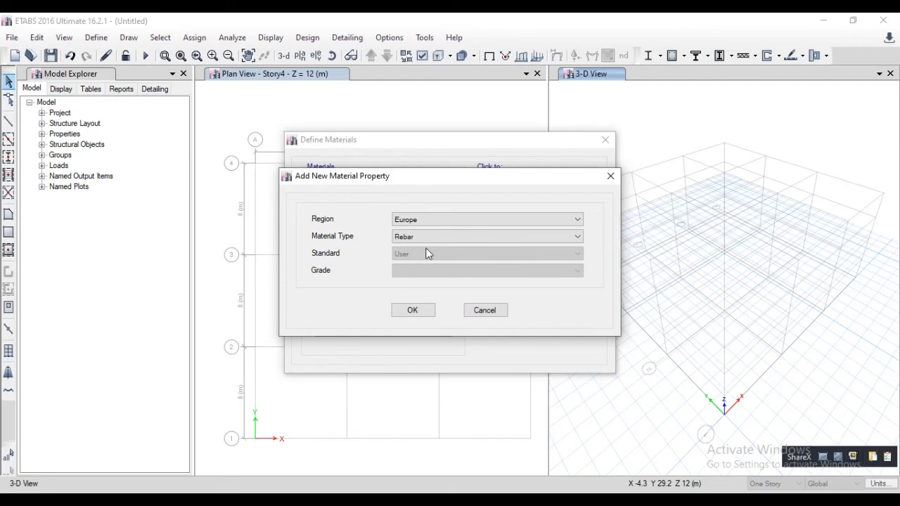
click(416, 310)
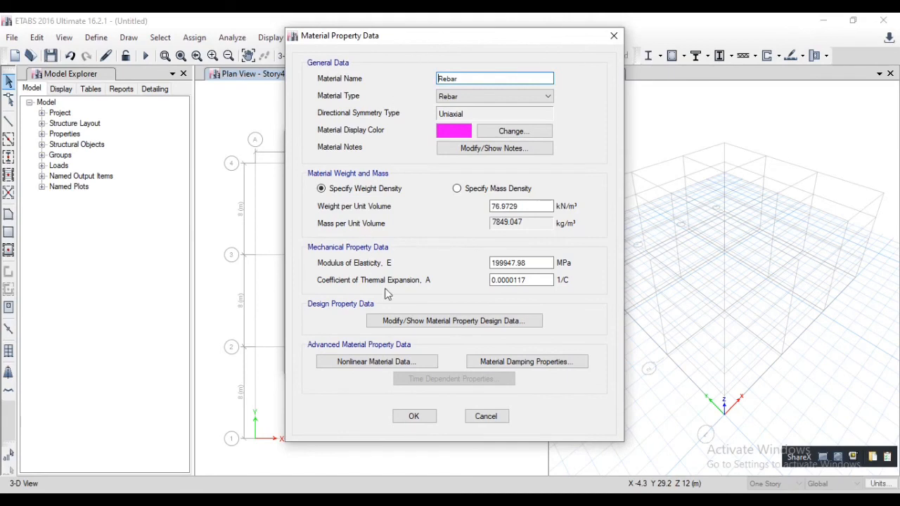
click(413, 416)
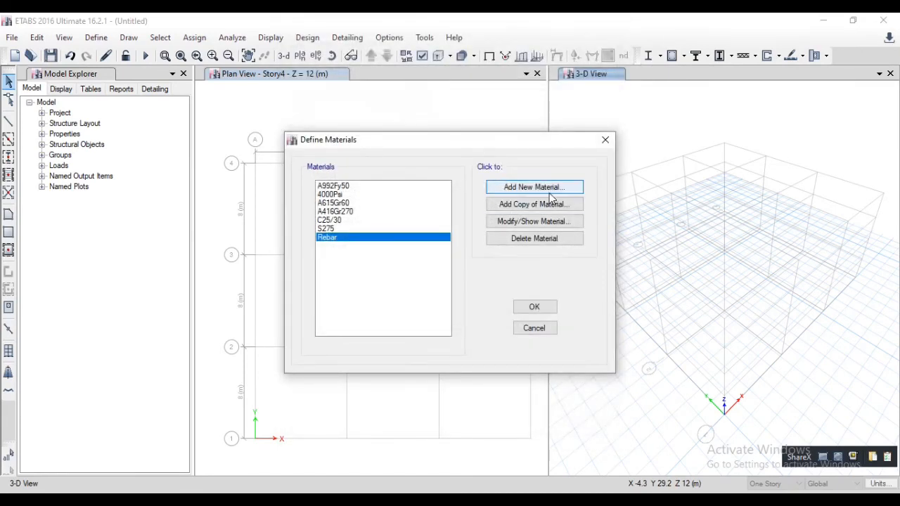
- Add a new European material of type Masonry with its default property data, and accept the material definitions
click(548, 189)
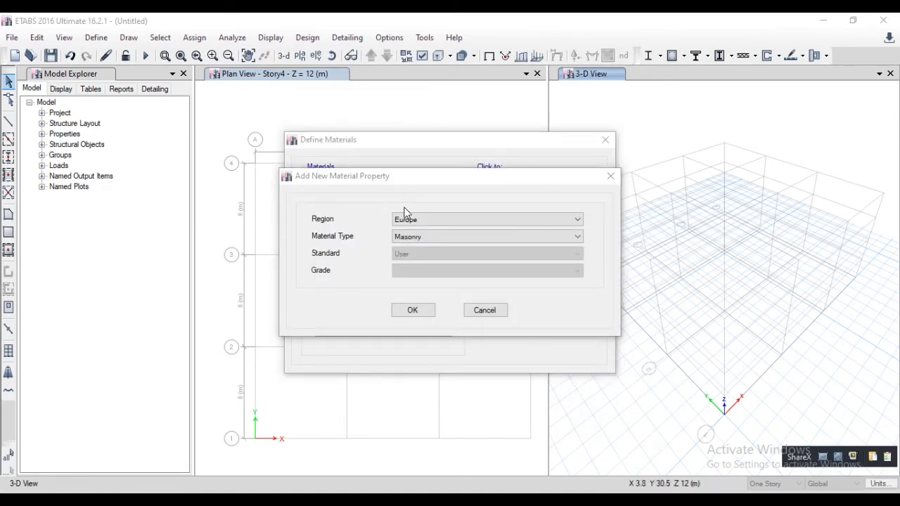
click(408, 218)
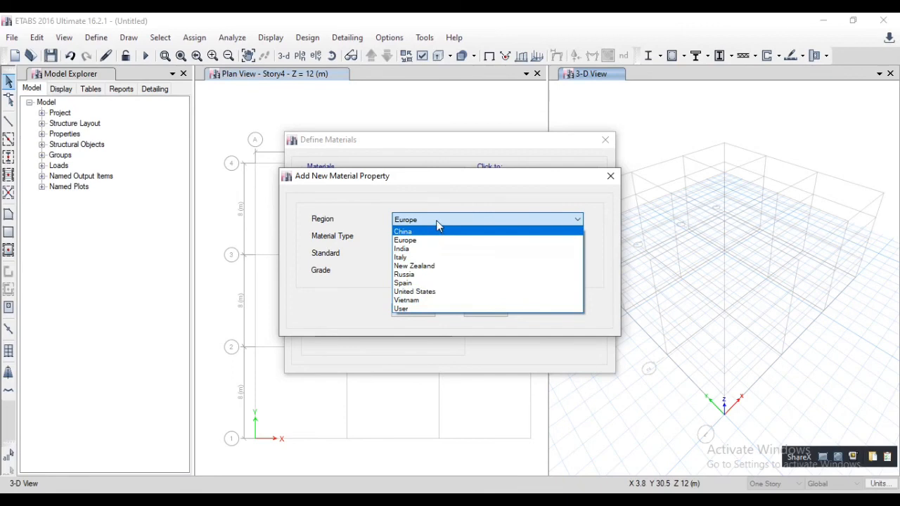
click(437, 224)
click(429, 238)
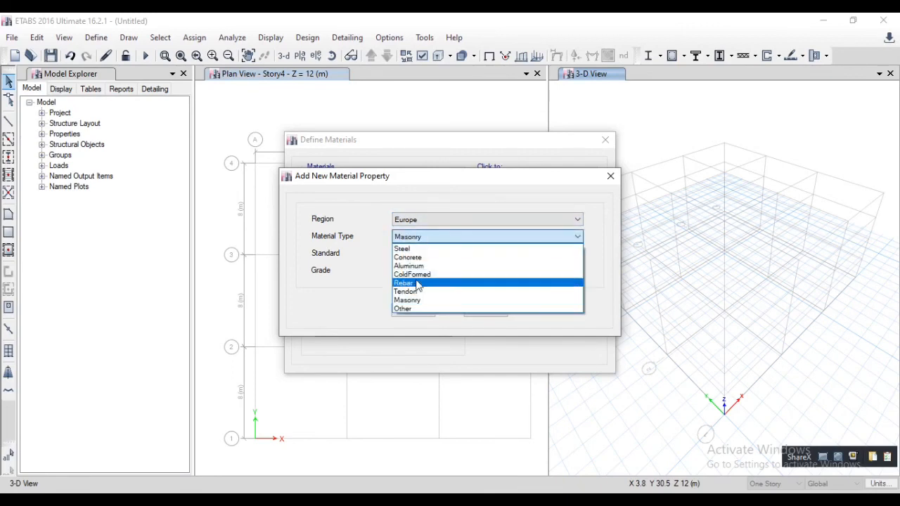
click(412, 299)
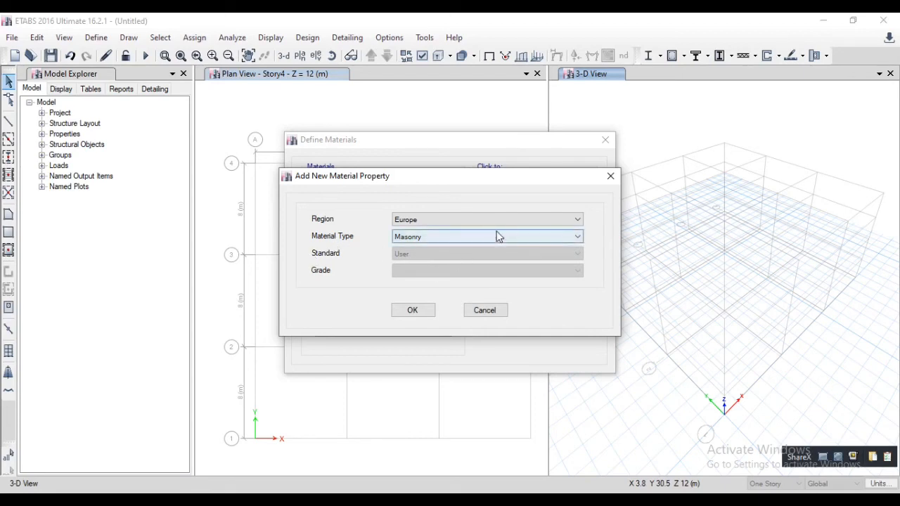
click(414, 311)
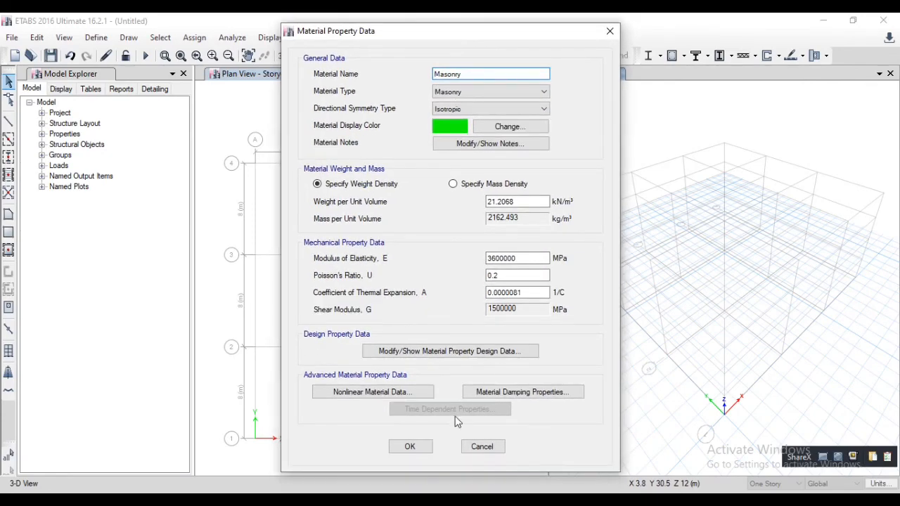
click(422, 447)
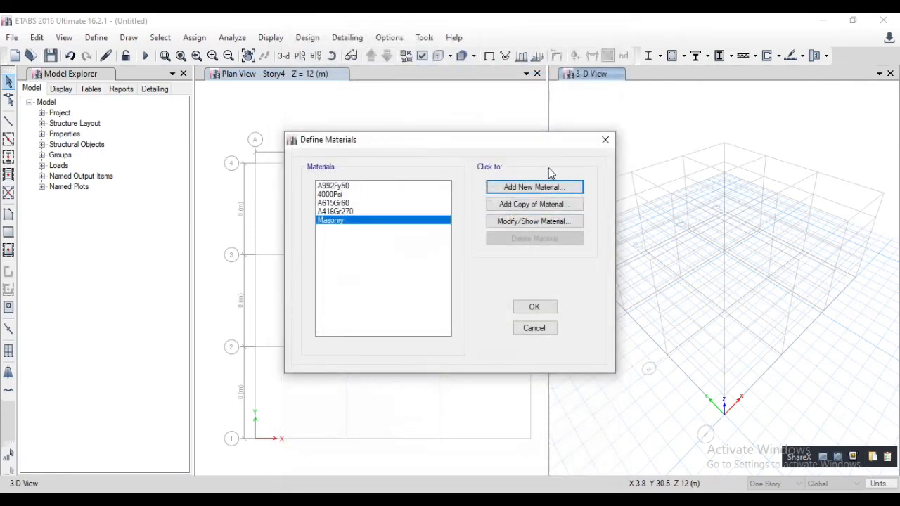
click(536, 308)
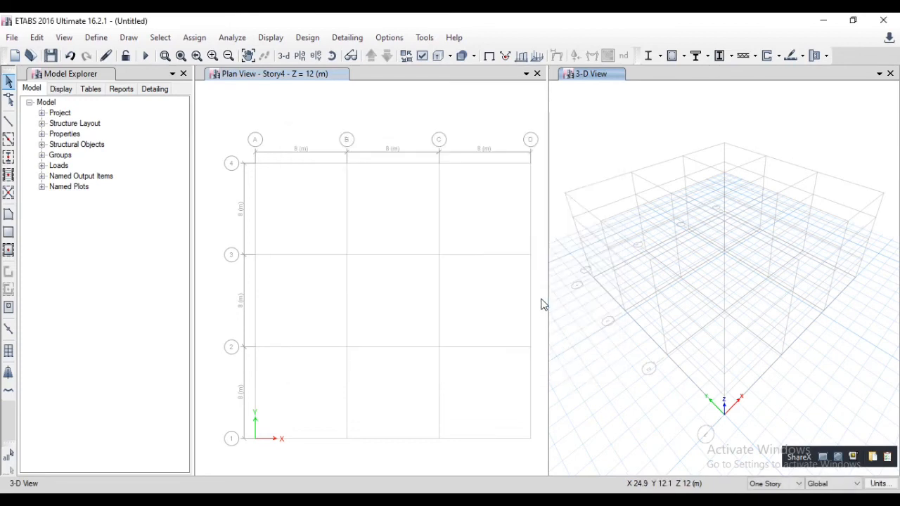